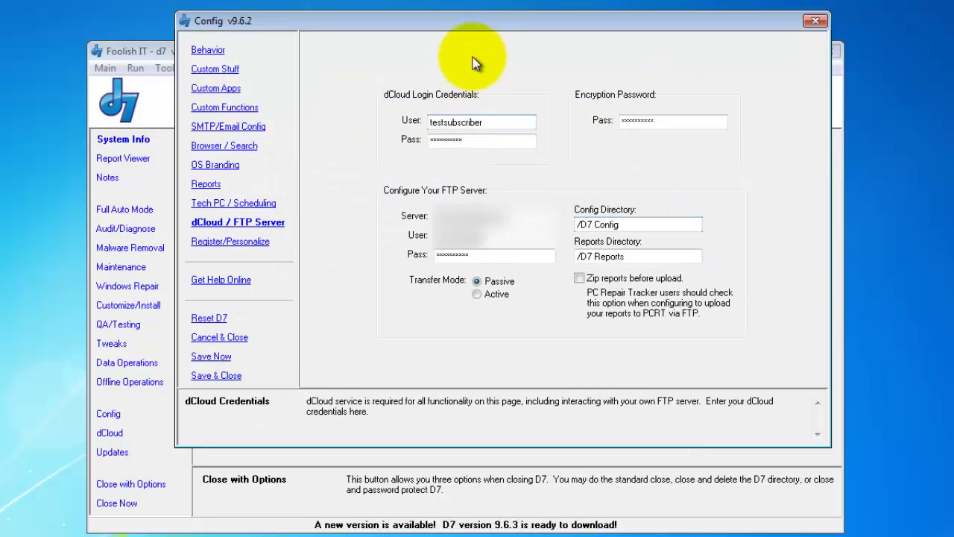
# Review the dCloud login and encryption password fields in Config, then close without saving
pyautogui.moveTo(480, 26); pyautogui.dragTo(489, 27)
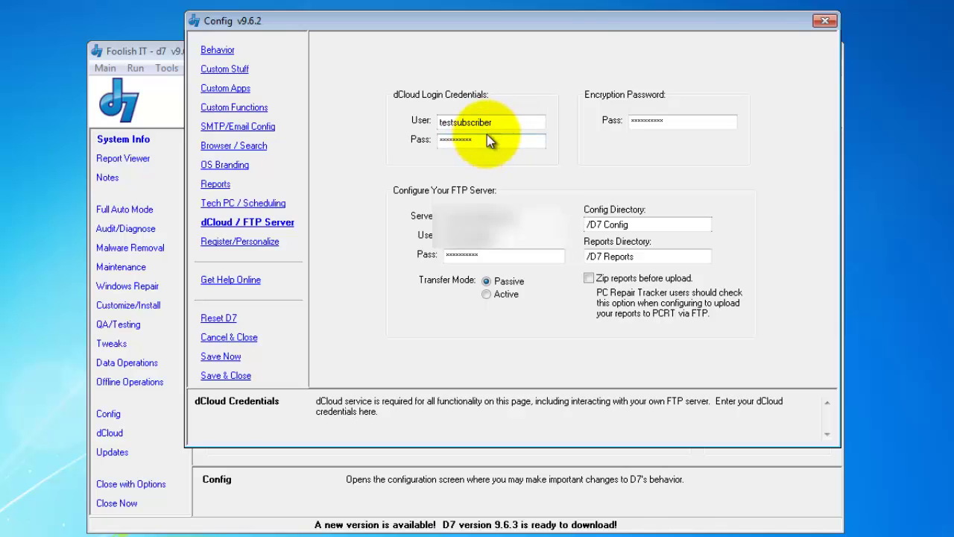
pyautogui.moveTo(547, 122); pyautogui.dragTo(428, 127)
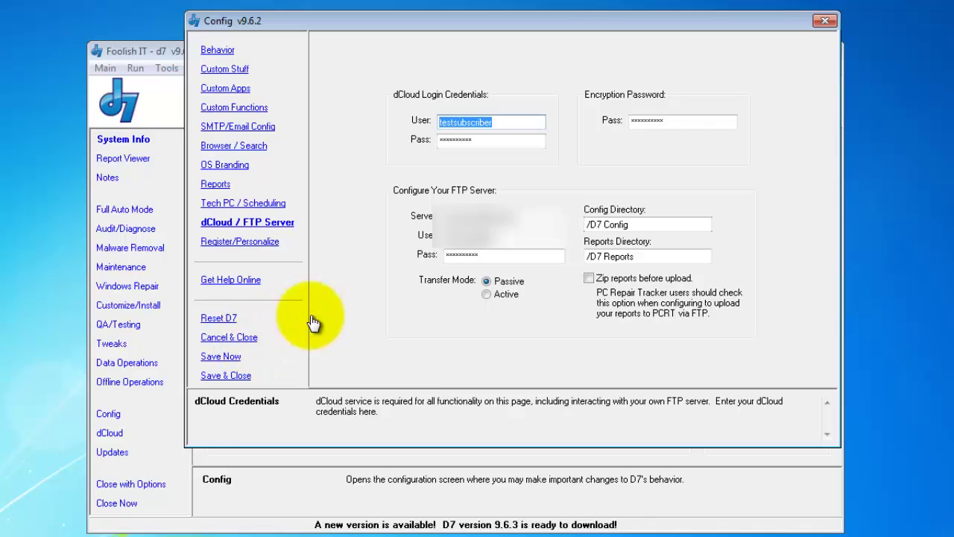
pyautogui.click(680, 121)
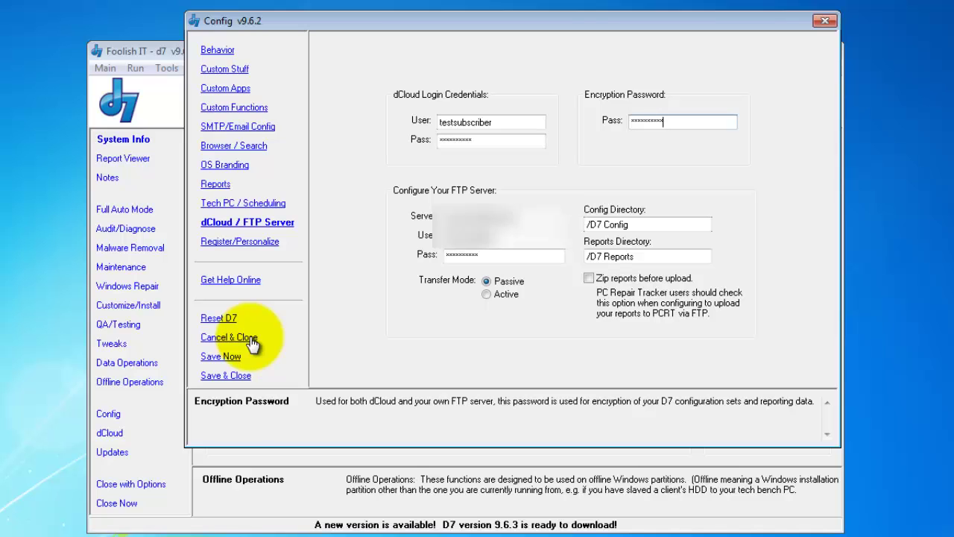
pyautogui.click(229, 337)
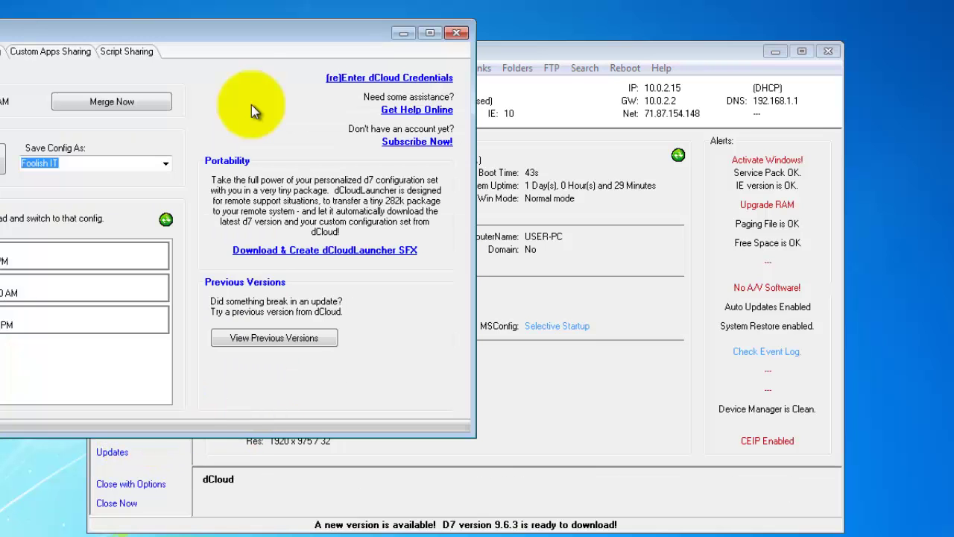
# Drag the dCloud window fully into view, showing the Default, Foolish IT and Generic YCNH configs
pyautogui.moveTo(205, 34); pyautogui.dragTo(471, 41)
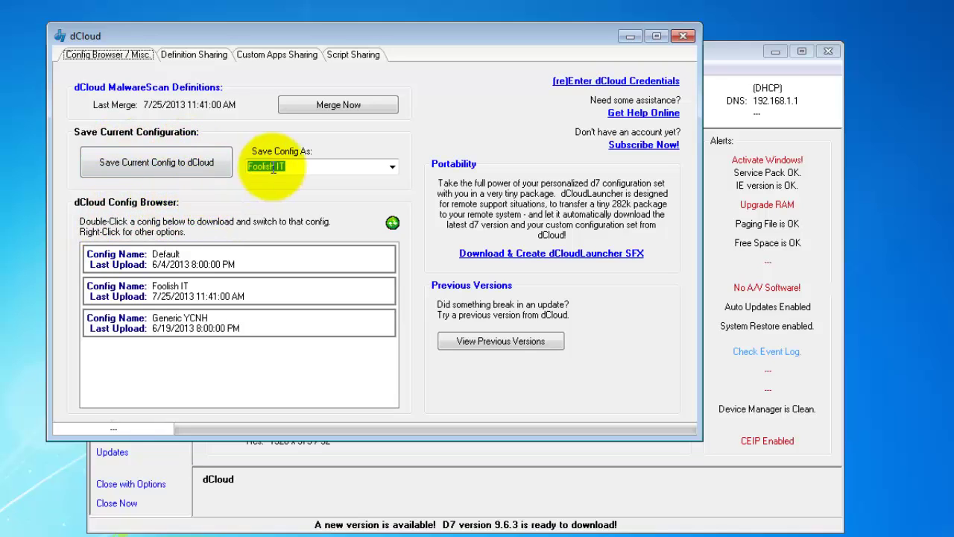
pyautogui.click(311, 165)
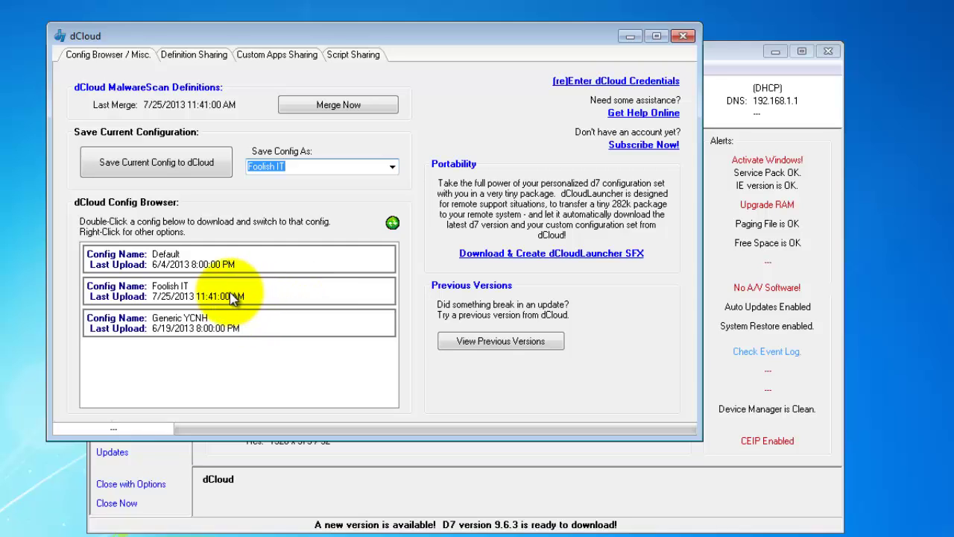
pyautogui.click(218, 267)
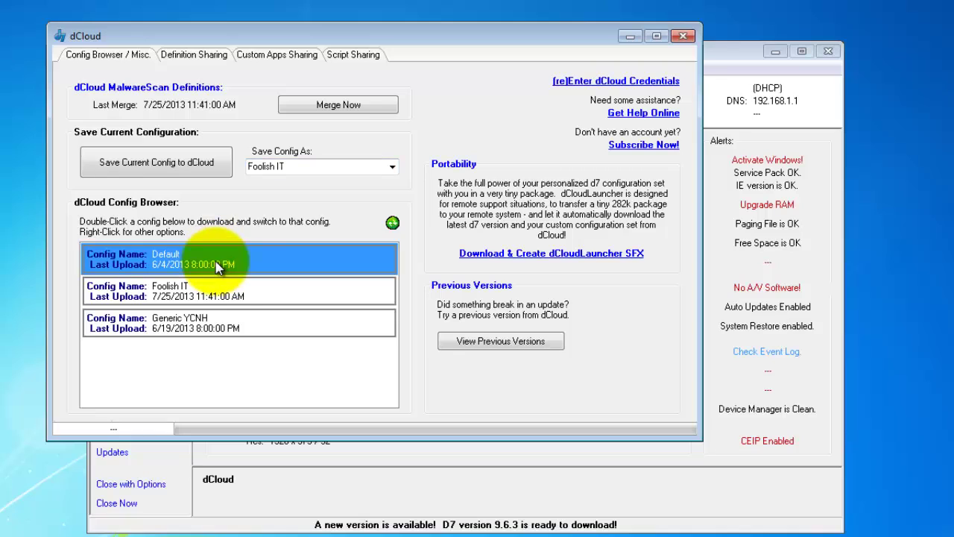
pyautogui.click(225, 293)
pyautogui.click(237, 328)
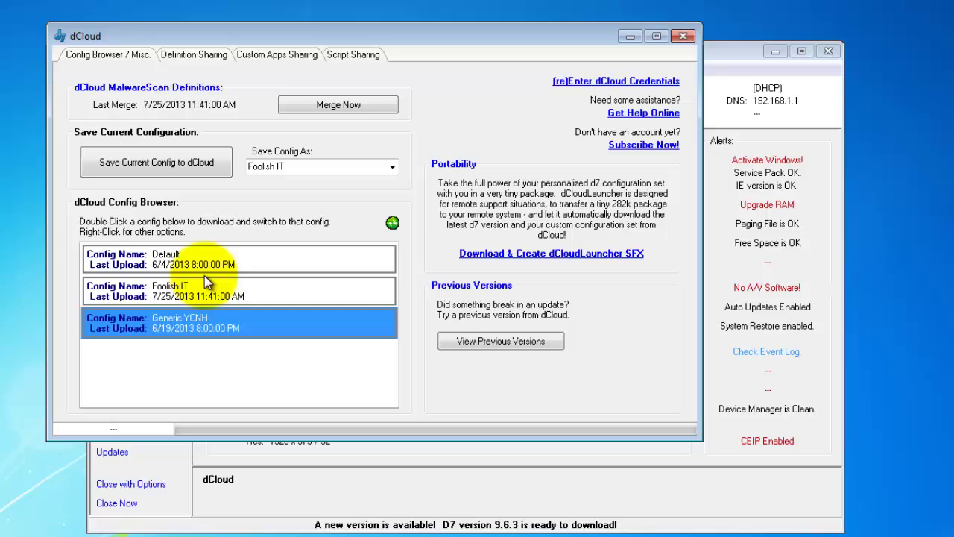
pyautogui.click(222, 285)
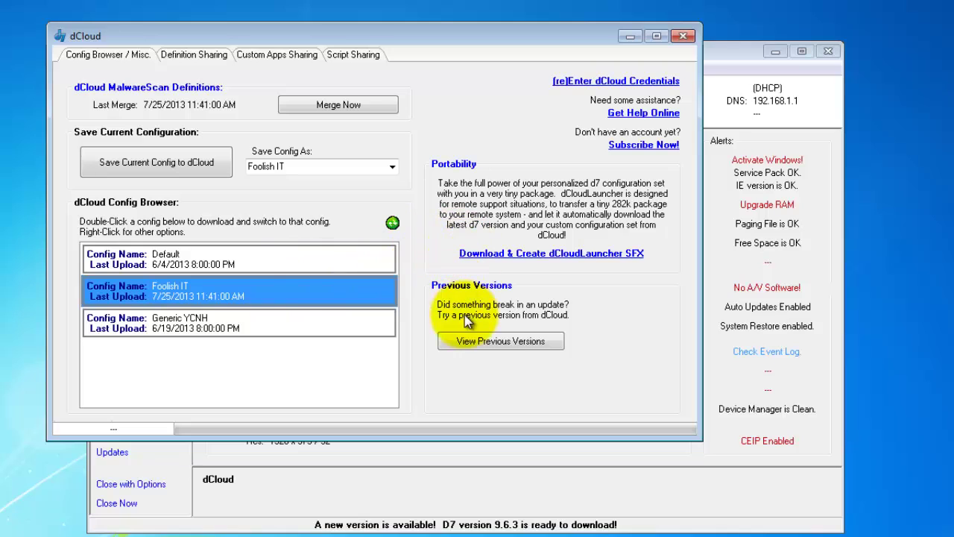
# Show dCloud's previous versions list, D7_9-0-2.zip through D7_9-6-2.zip
pyautogui.click(503, 340)
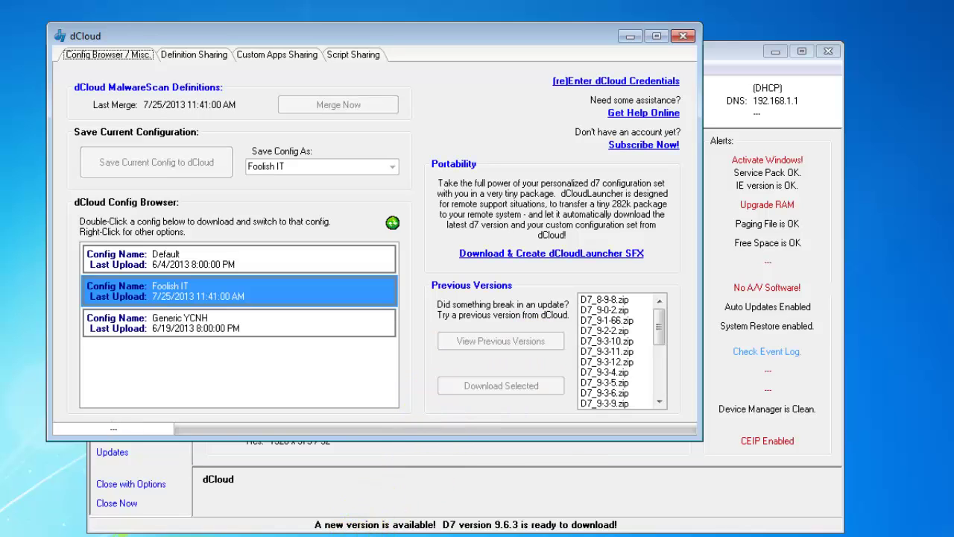
pyautogui.moveTo(659, 332); pyautogui.dragTo(657, 386)
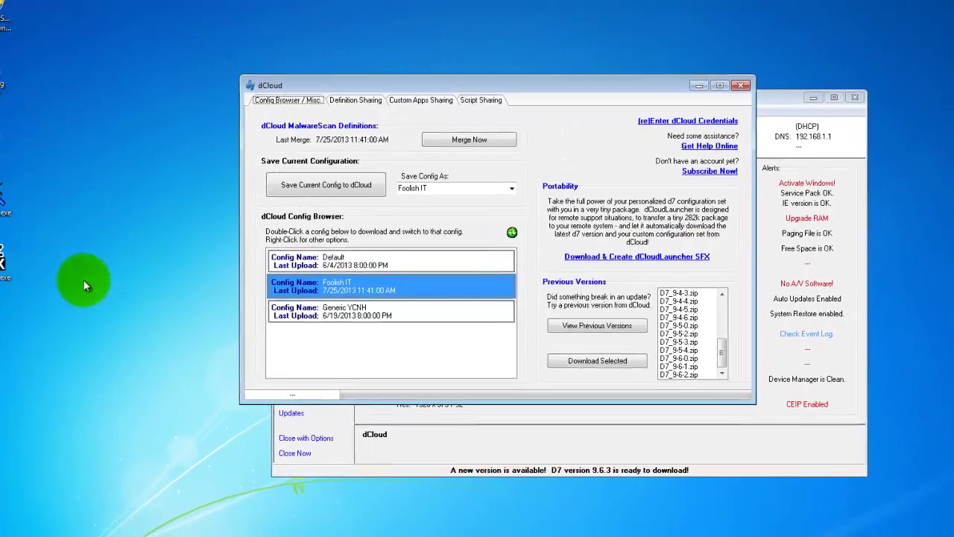
# Check the desktop dCL_SFX.exe file's properties (7z Setup SFX, 284 KB)
pyautogui.click(43, 261)
pyautogui.rightClick(45, 258)
pyautogui.click(43, 259)
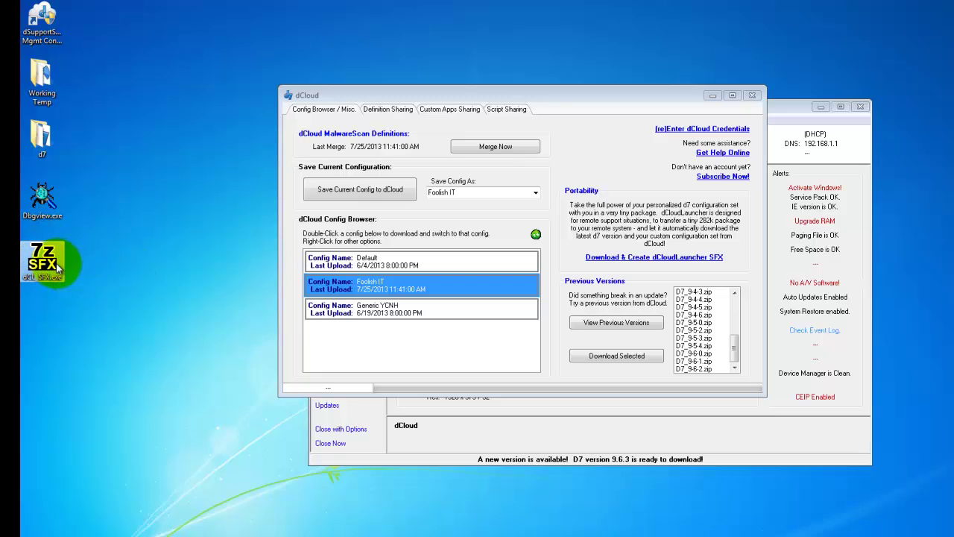
pyautogui.rightClick(58, 265)
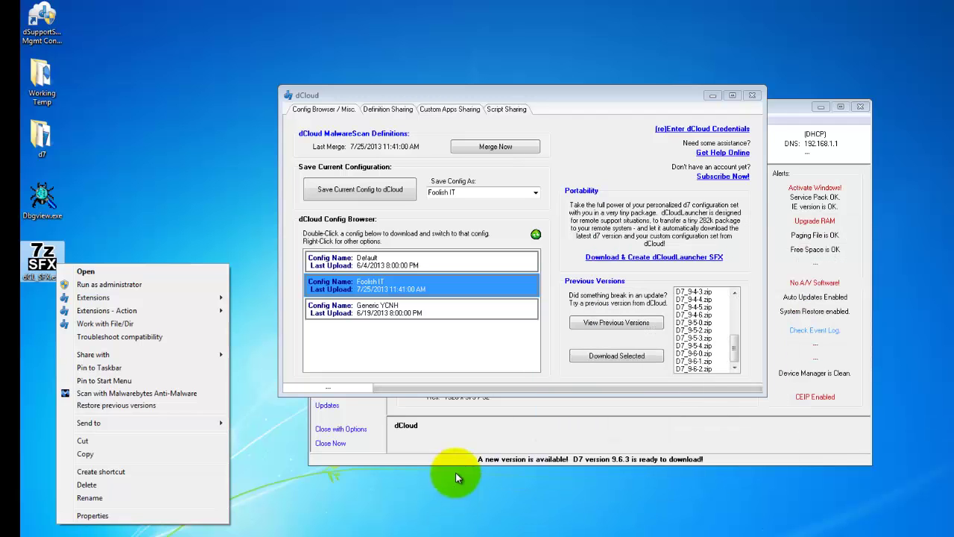
pyautogui.click(226, 262)
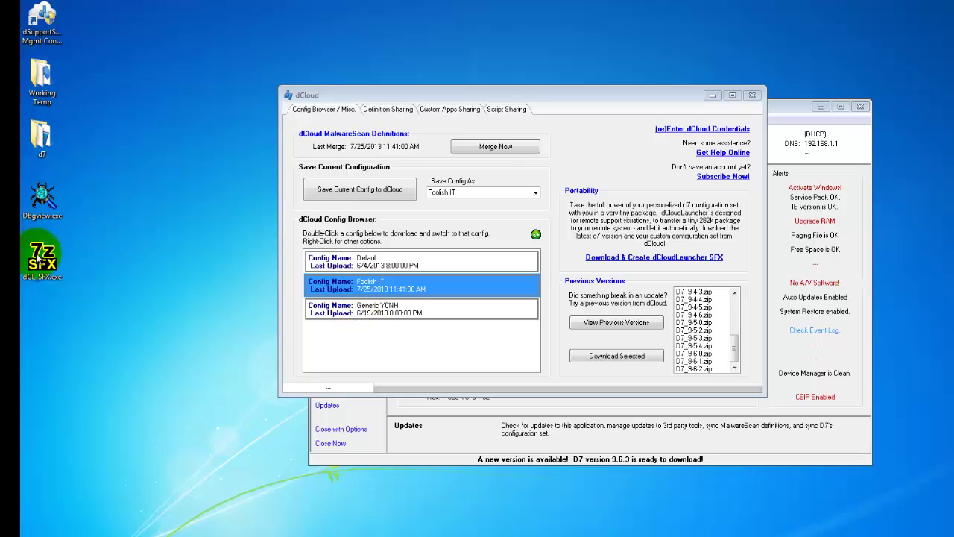
pyautogui.rightClick(59, 246)
pyautogui.click(112, 509)
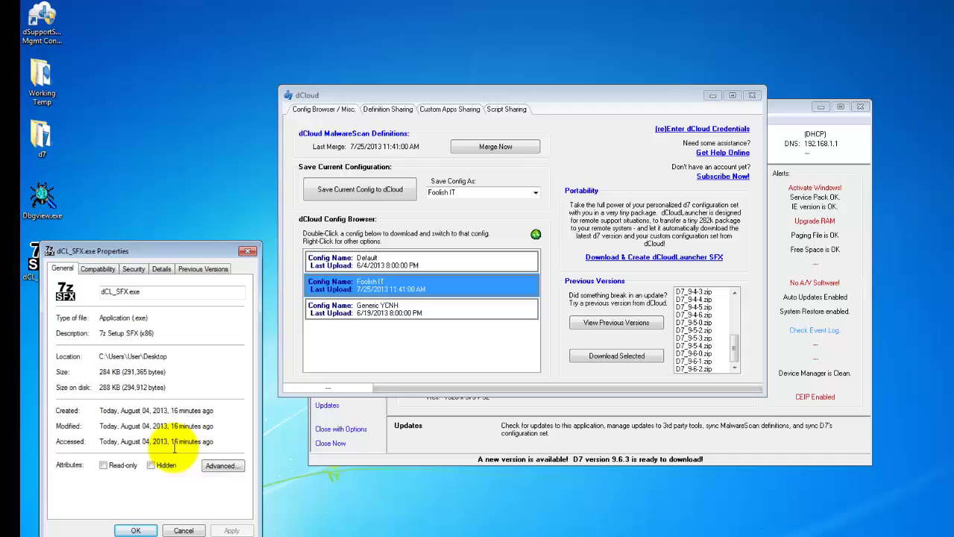
pyautogui.click(184, 530)
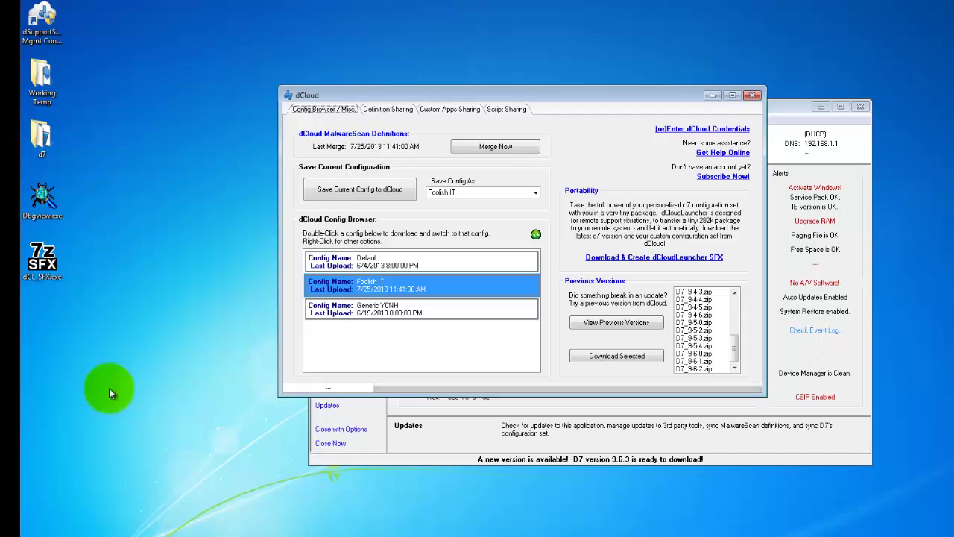
# Delete dCL_SFX.exe from the desktop to the Recycle Bin
pyautogui.rightClick(34, 255)
pyautogui.click(101, 481)
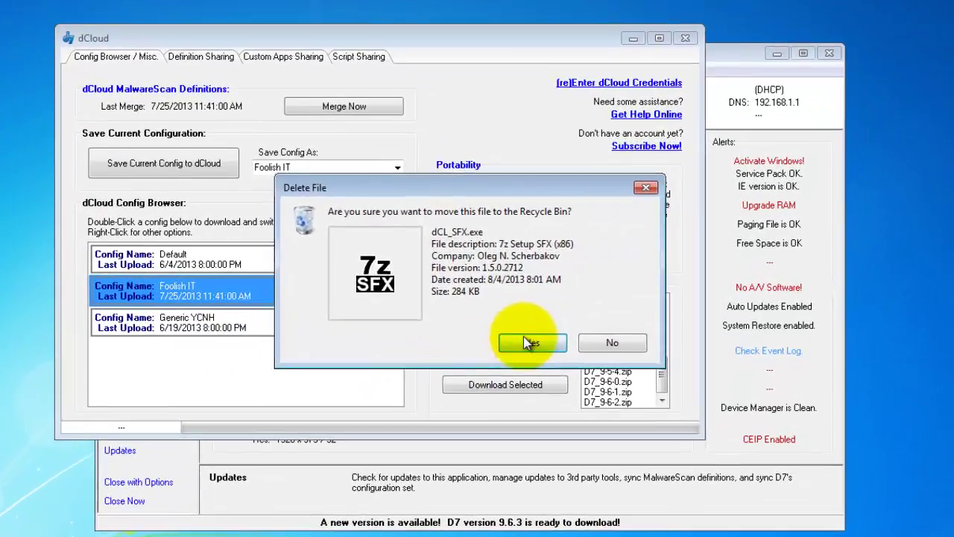
pyautogui.click(530, 313)
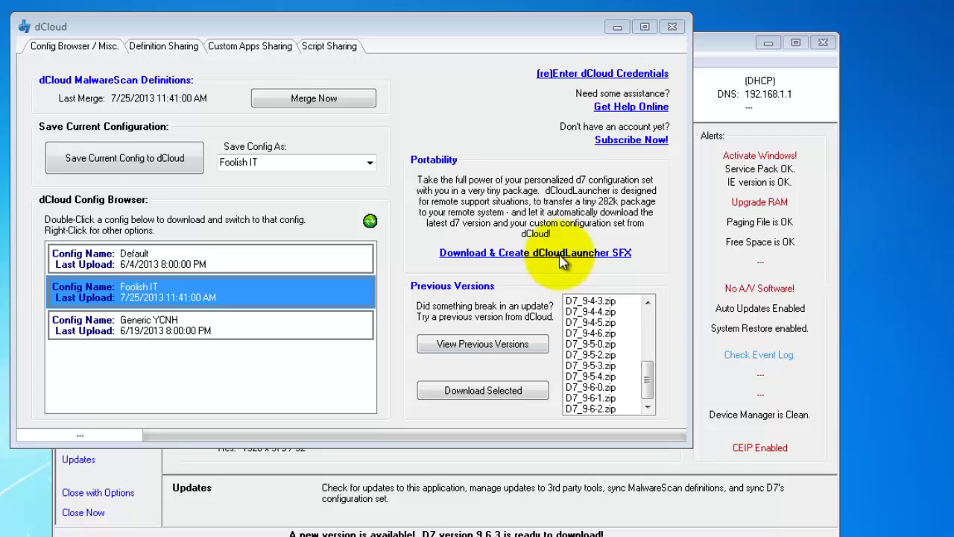
# Begin building a dCloudLauncher SFX, answering No so the archive is kept after extraction
pyautogui.click(561, 253)
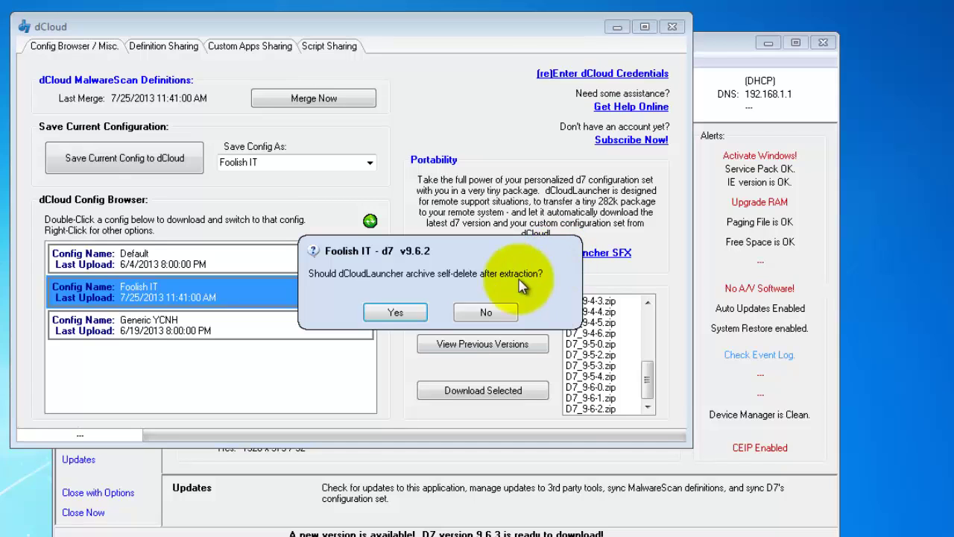
pyautogui.click(486, 315)
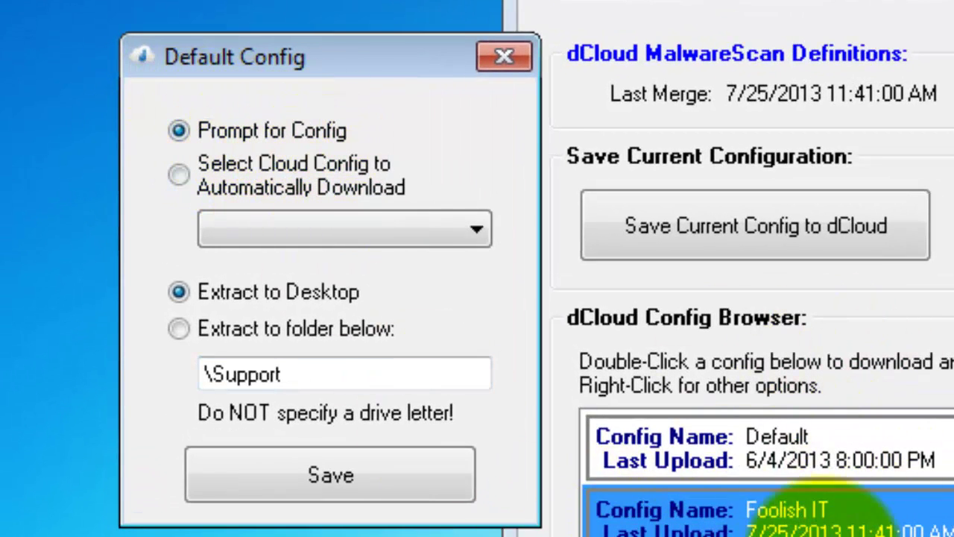
# Set the launcher to auto-download the Foolish IT config and build dCL_SFX.exe on the desktop
pyautogui.click(283, 187)
pyautogui.click(477, 229)
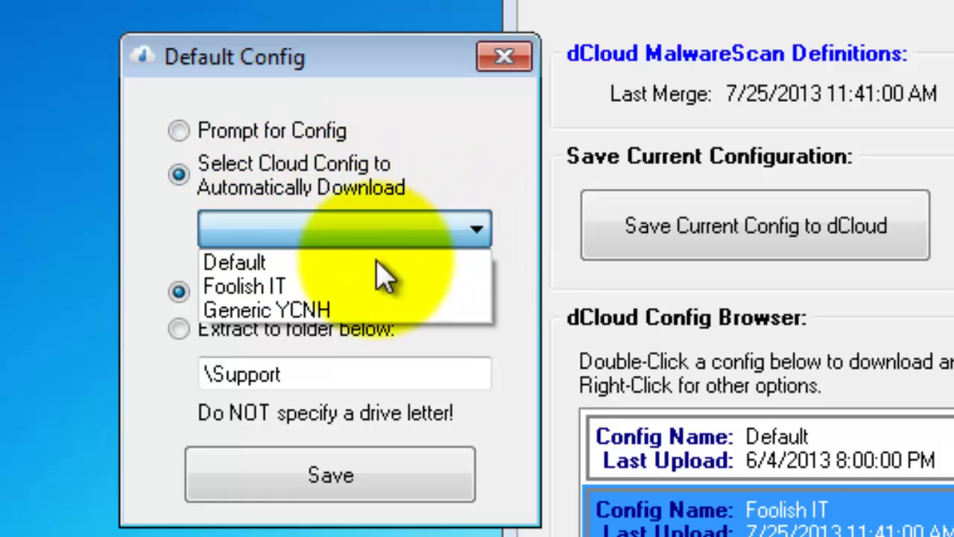
pyautogui.click(368, 288)
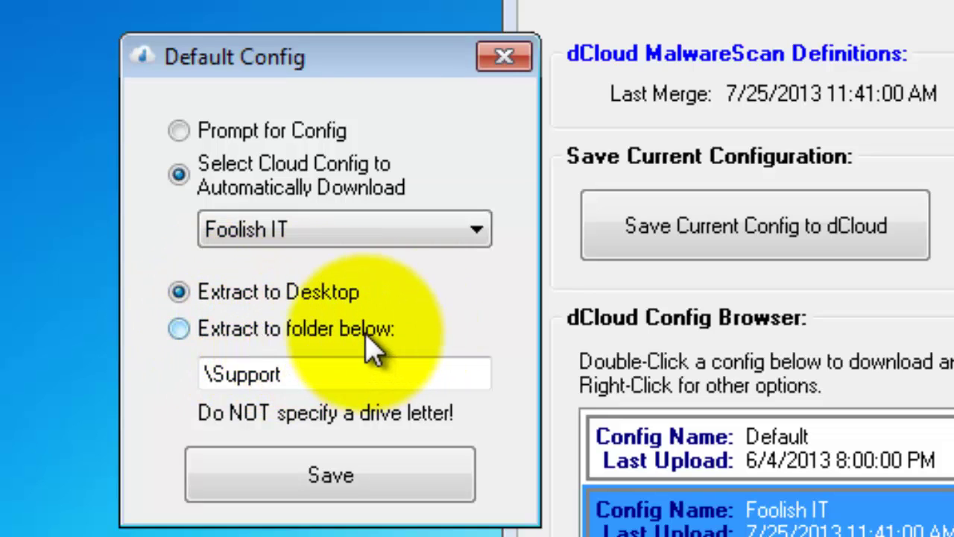
pyautogui.click(334, 371)
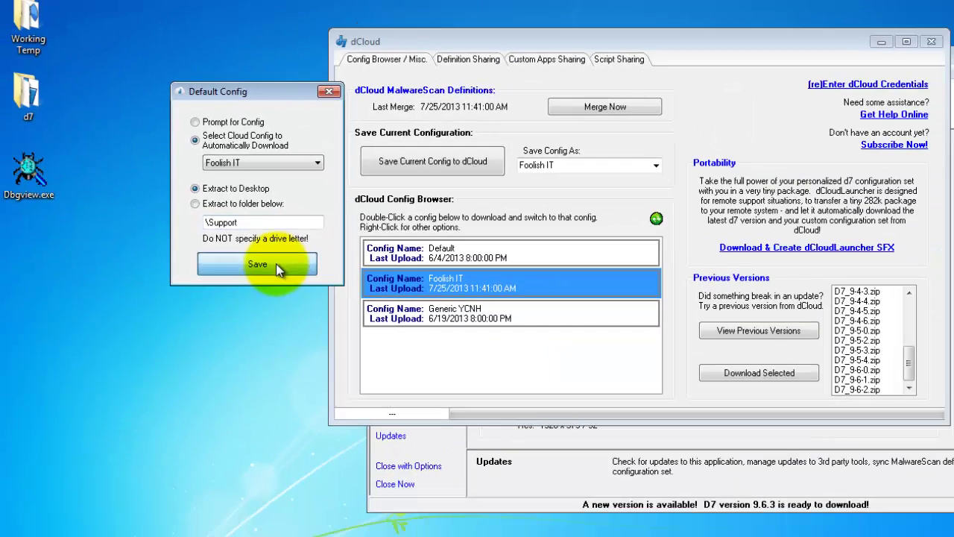
pyautogui.click(276, 264)
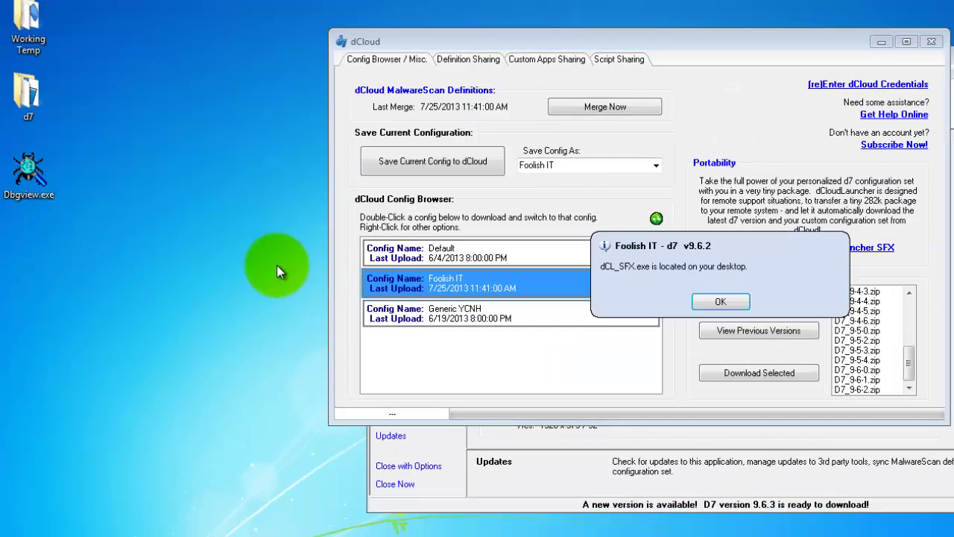
pyautogui.click(717, 302)
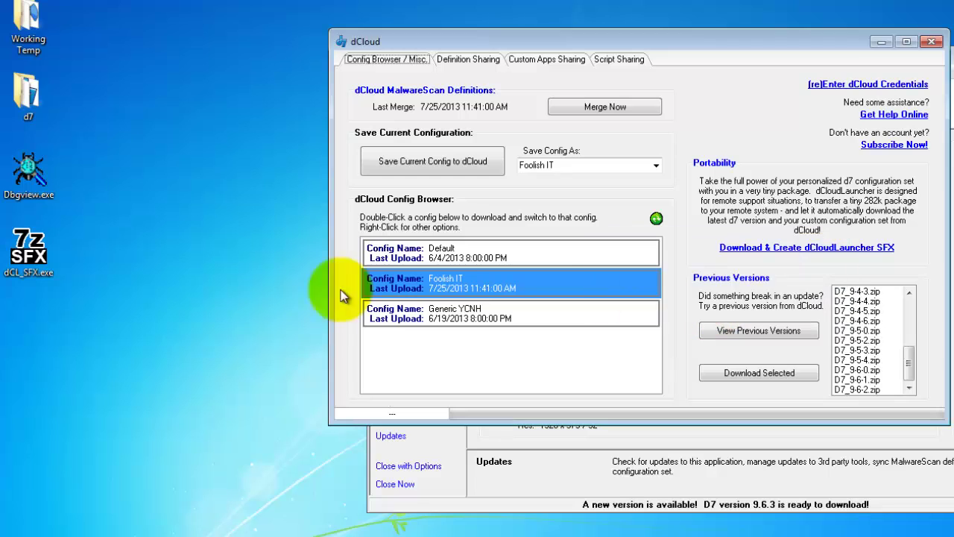
# Review the new dCL_SFX.exe launcher's properties (284 KB), then close them
pyautogui.rightClick(39, 259)
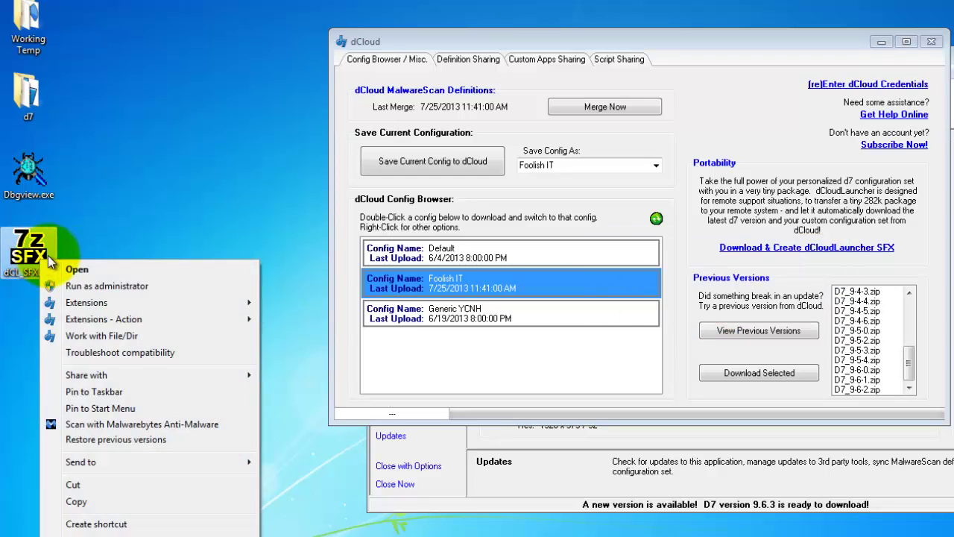
pyautogui.press('r')
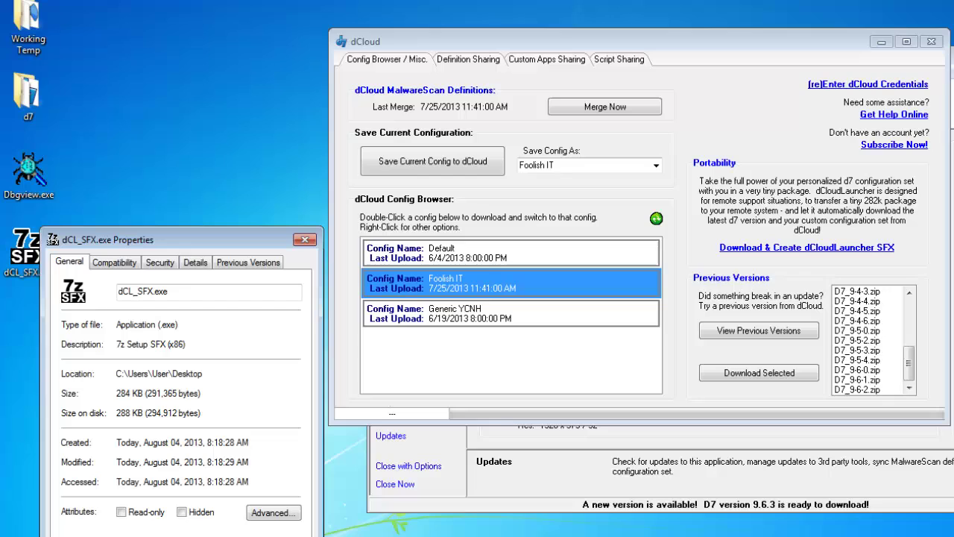
pyautogui.press('Escape')
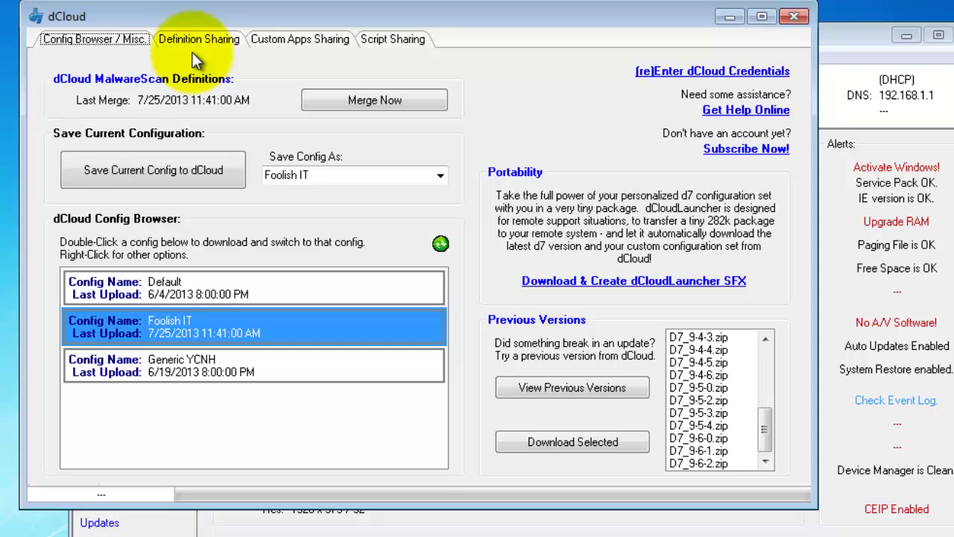
# Switch dCloud to Definition Sharing and load the shared Auto Uninstall definitions
pyautogui.moveTo(310, 10); pyautogui.dragTo(325, 13)
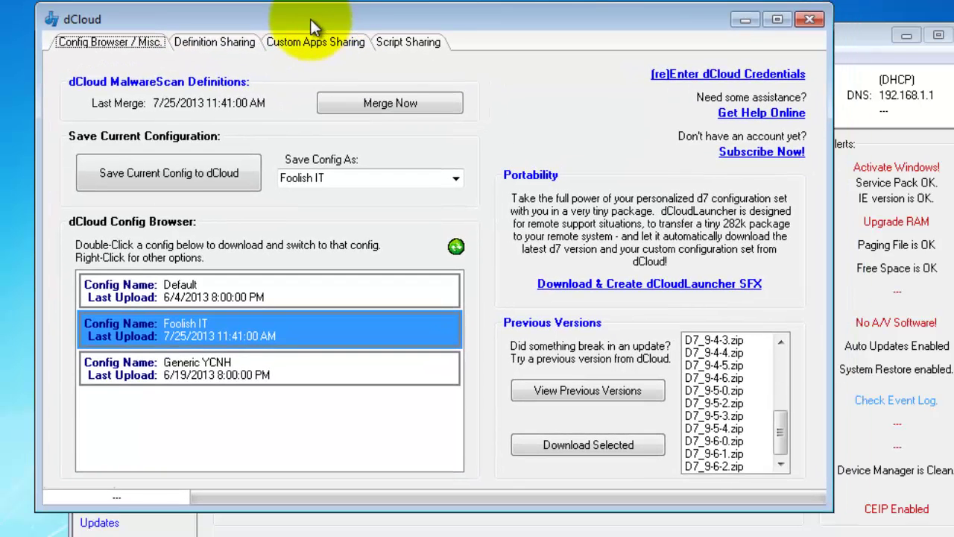
pyautogui.click(223, 44)
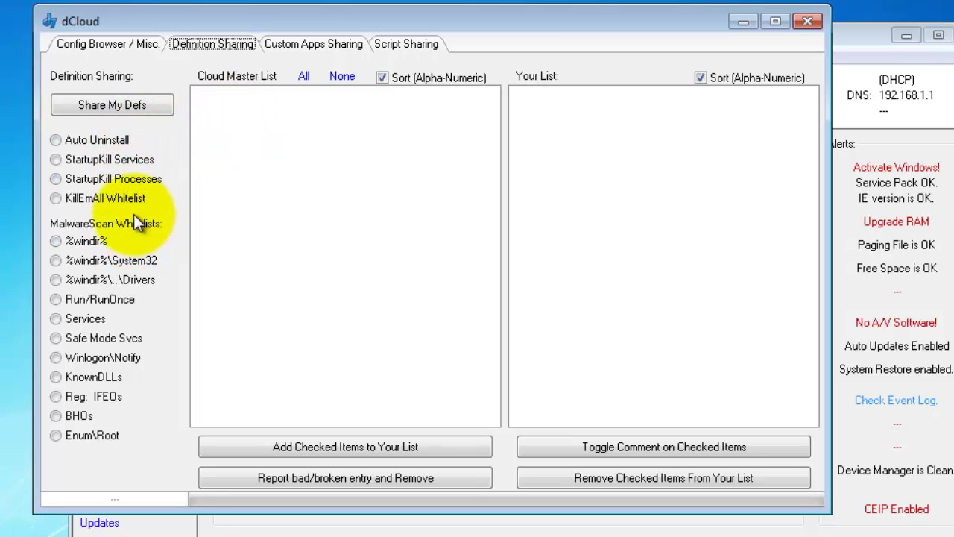
pyautogui.click(98, 142)
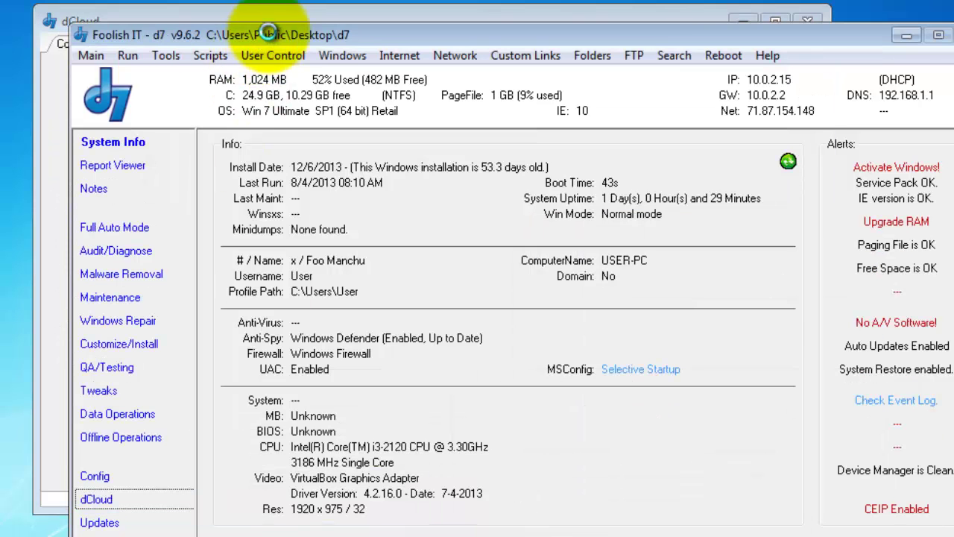
# Move the ping console aside and bring the dCloud window back to the front
pyautogui.click(279, 10)
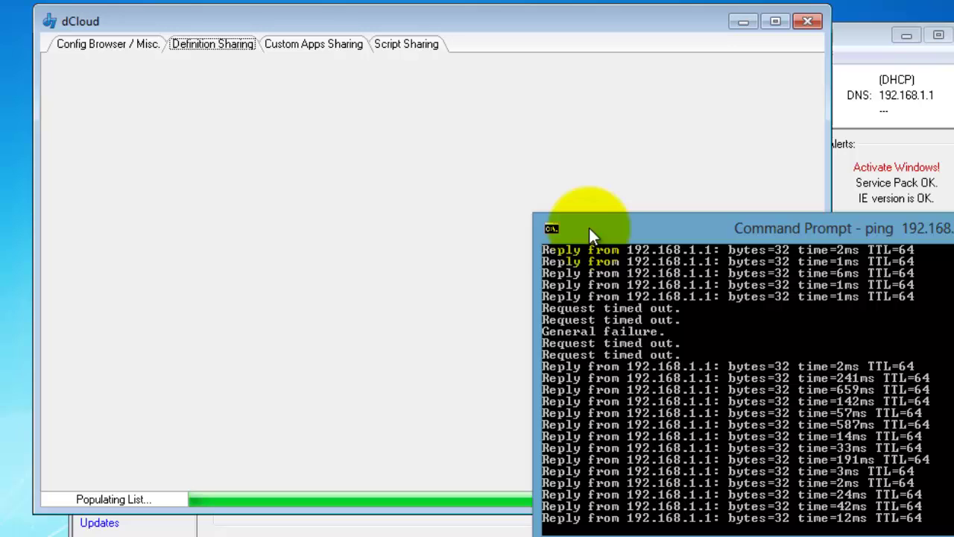
pyautogui.moveTo(618, 228); pyautogui.dragTo(525, 0)
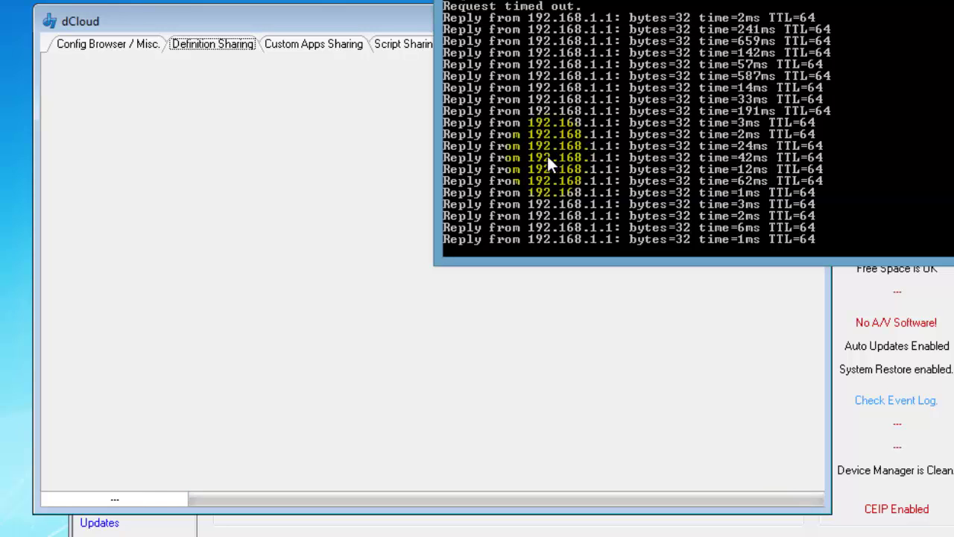
pyautogui.click(390, 25)
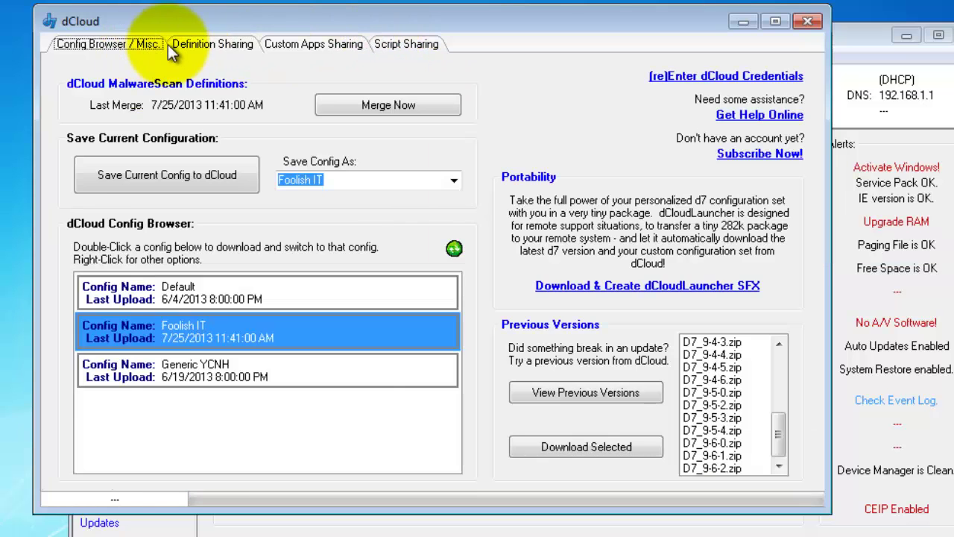
# Tick µTorrent, 18 Wheels of Steel, 1ClickDownloader and 24x7 Help and add them to your list
pyautogui.click(223, 47)
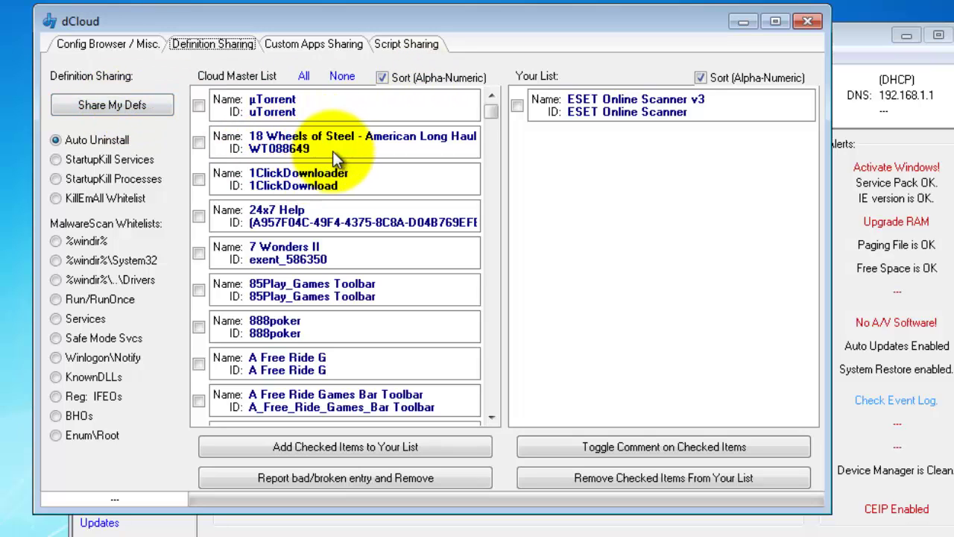
pyautogui.click(198, 105)
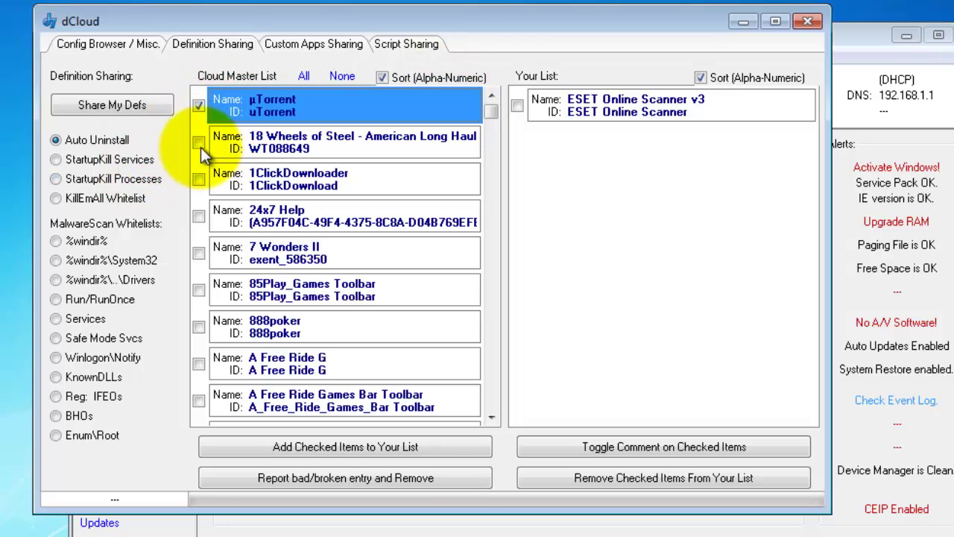
pyautogui.click(199, 141)
pyautogui.click(198, 179)
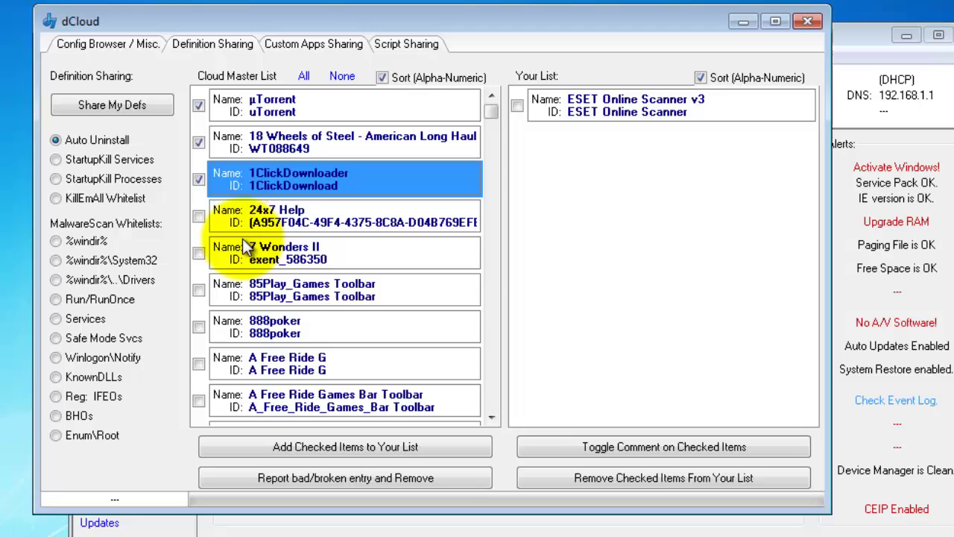
pyautogui.click(198, 215)
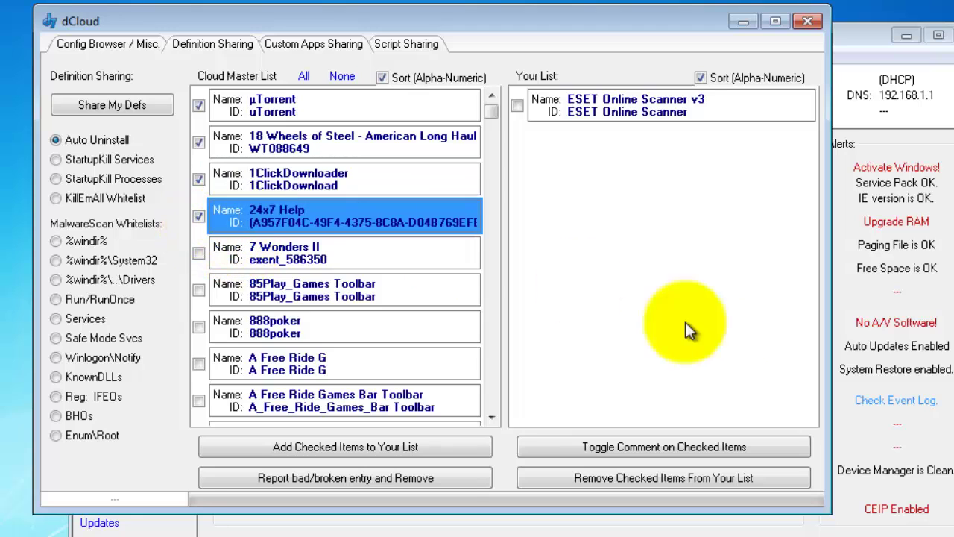
pyautogui.click(399, 451)
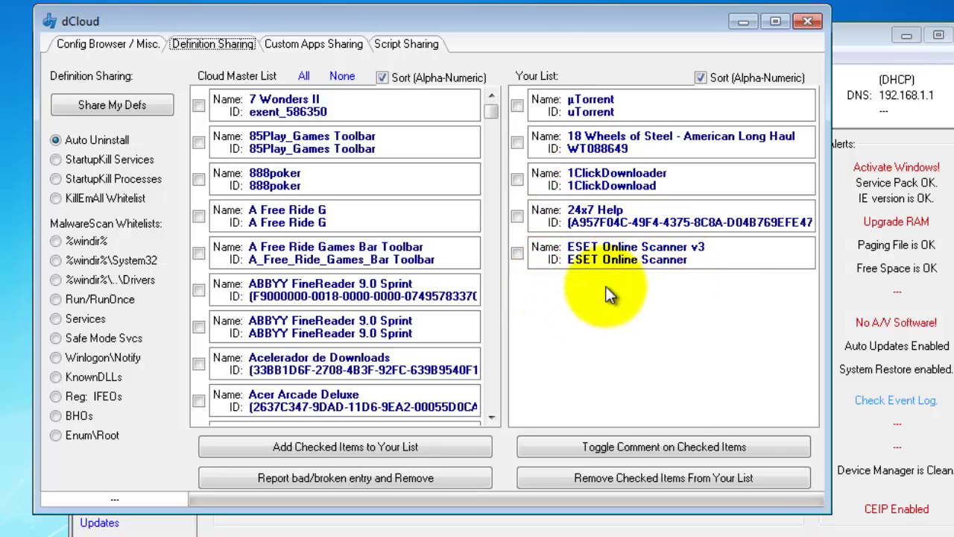
# Check all Cloud Master List entries via the All link and scroll through to review them
pyautogui.click(304, 75)
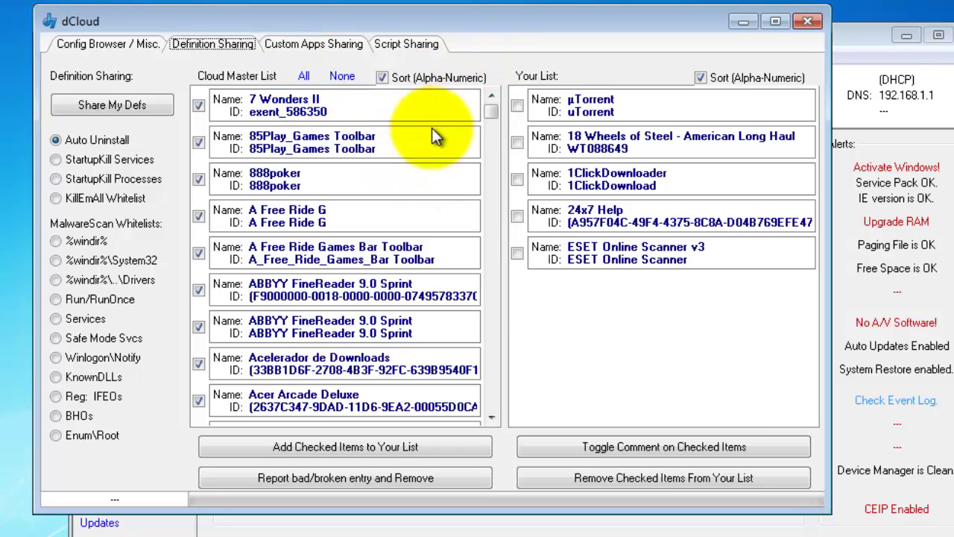
pyautogui.moveTo(492, 117); pyautogui.dragTo(489, 188)
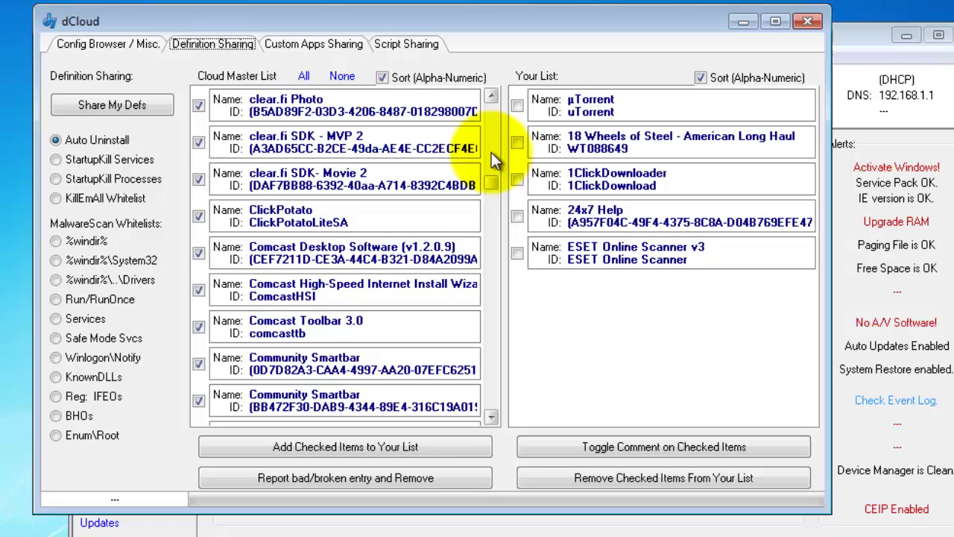
pyautogui.click(490, 206)
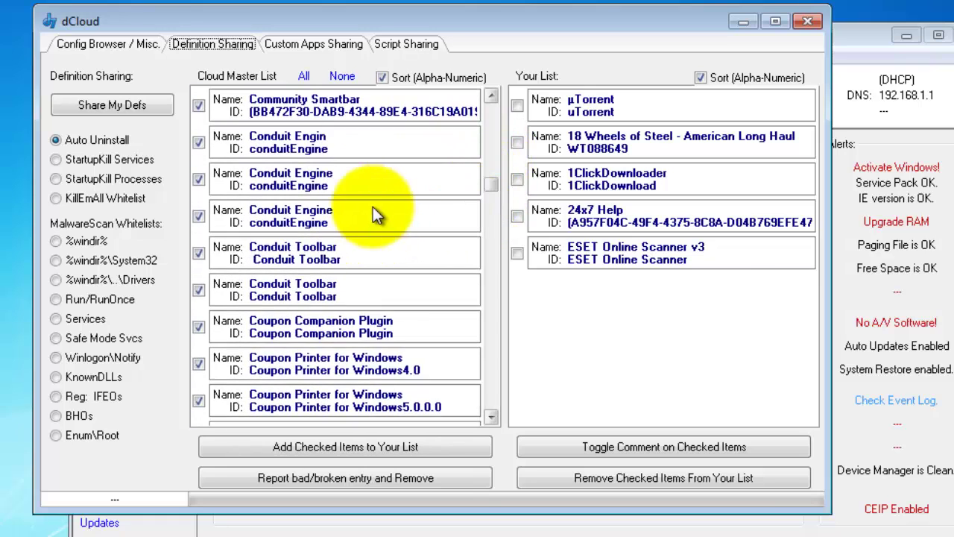
pyautogui.scroll(-3, 487, 308)
pyautogui.scroll(-2, 488, 306)
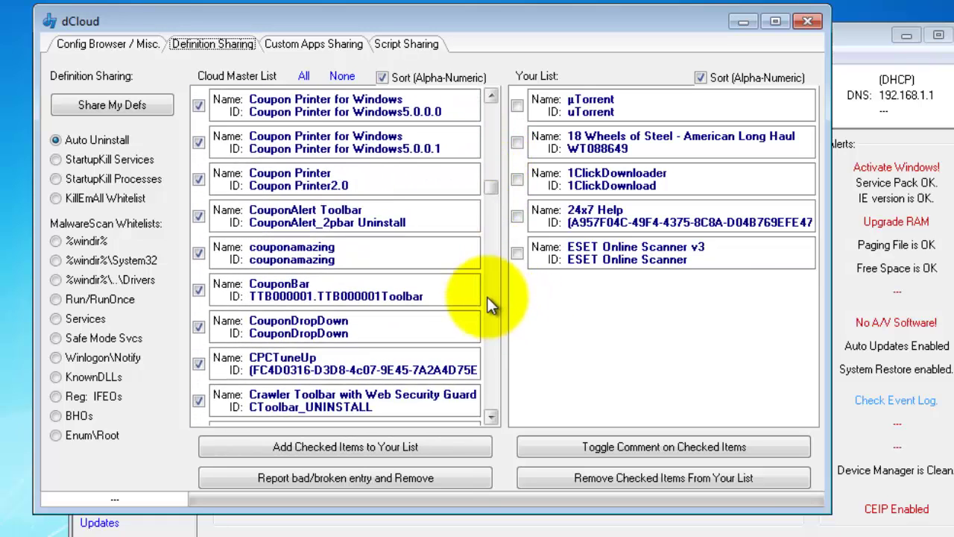
pyautogui.moveTo(493, 190); pyautogui.dragTo(493, 158)
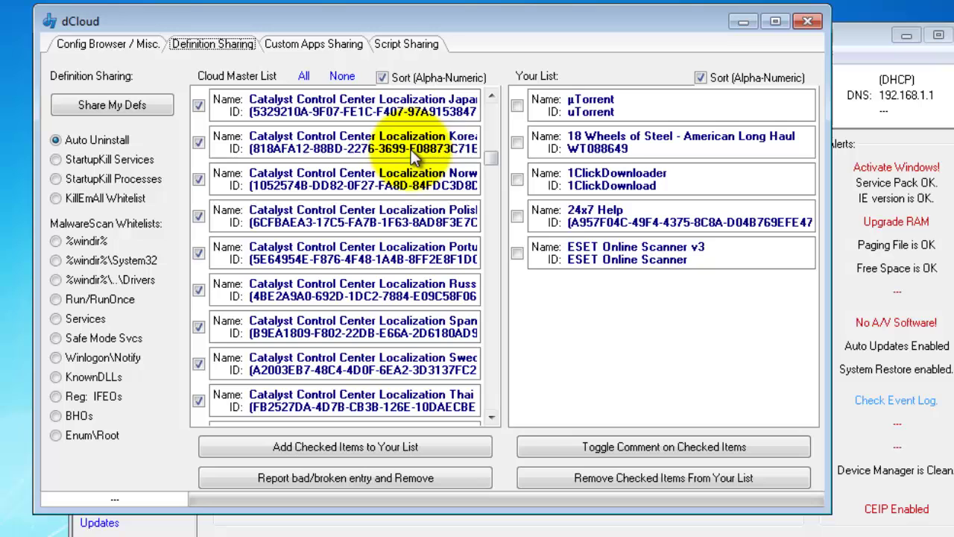
pyautogui.click(489, 114)
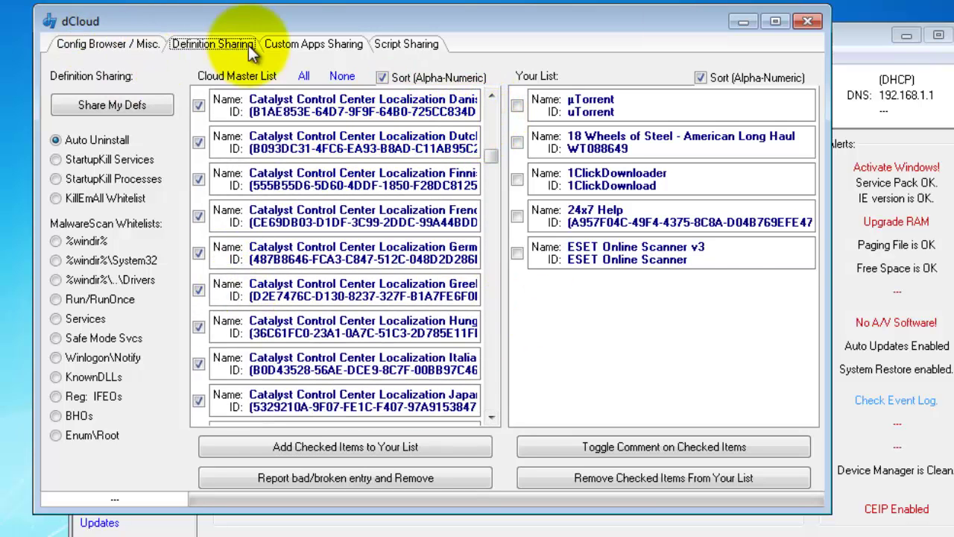
# Load ATF Cleaner.cfg from the shared custom apps Cloud List and set its import area to Offline Ops
pyautogui.click(294, 49)
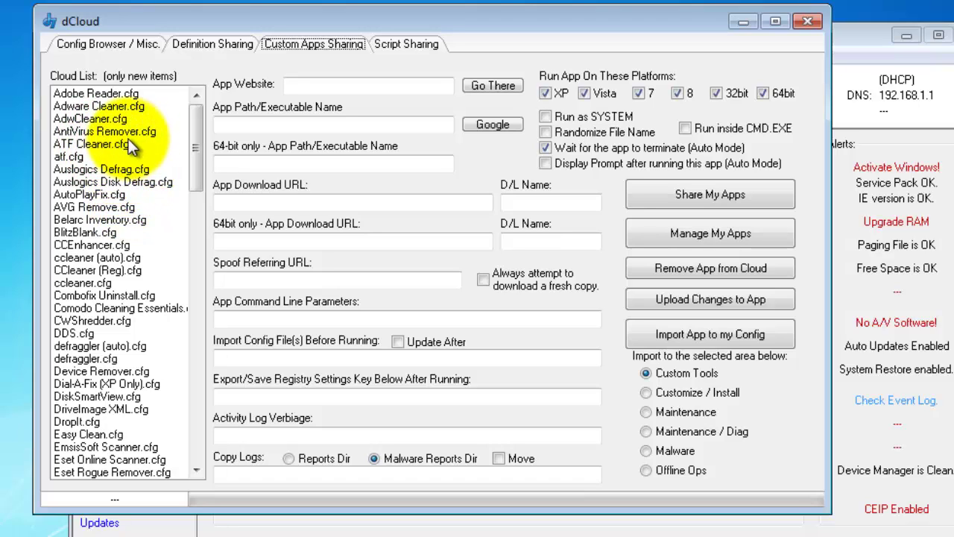
pyautogui.click(102, 147)
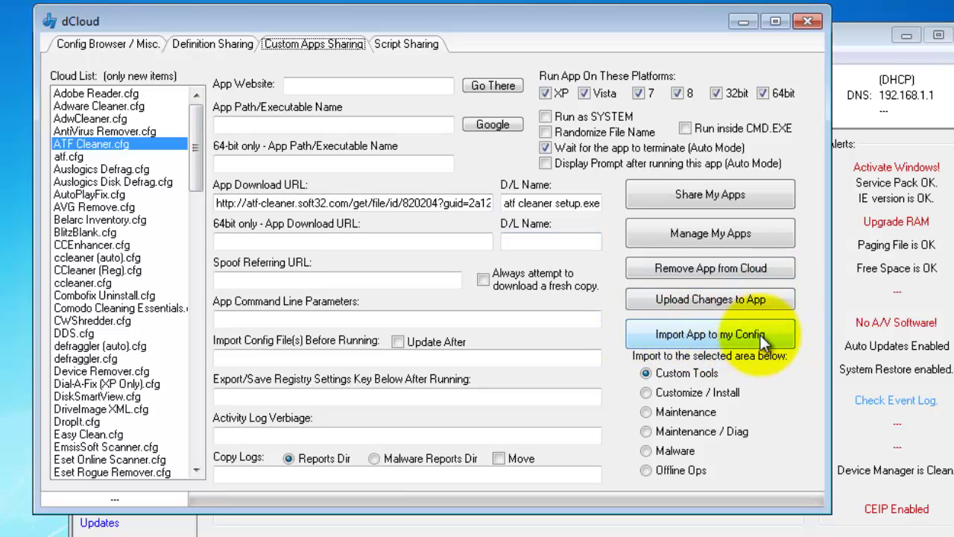
pyautogui.click(698, 391)
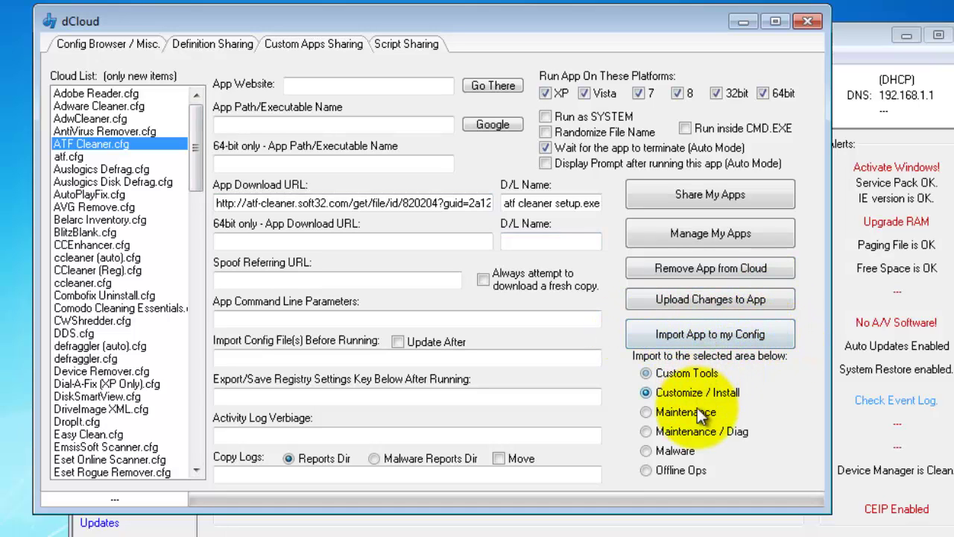
pyautogui.click(694, 430)
pyautogui.click(675, 451)
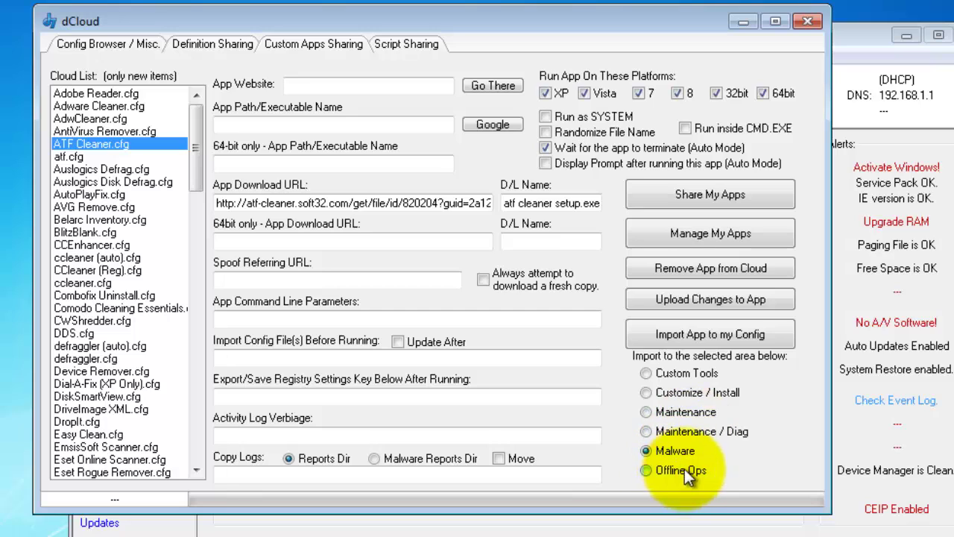
pyautogui.click(685, 470)
pyautogui.click(739, 339)
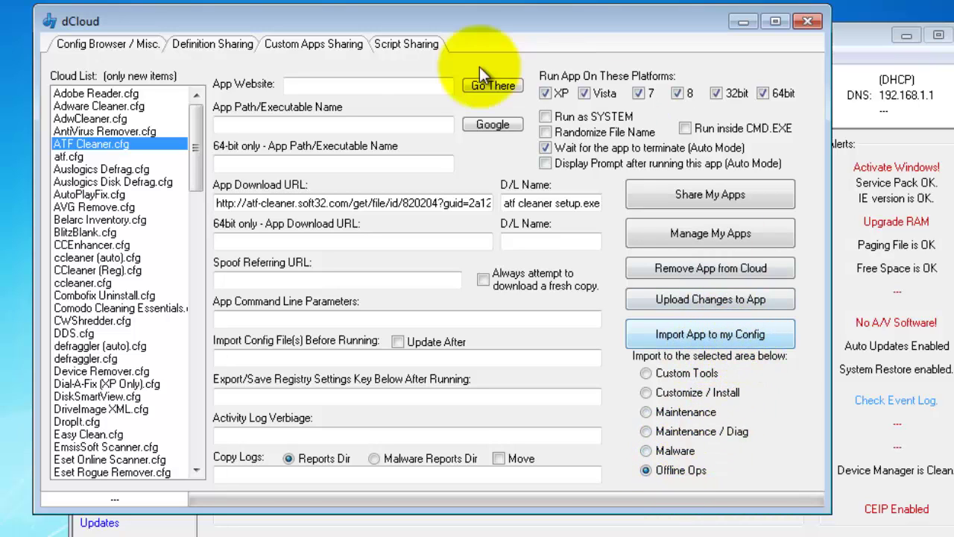
# Show the Script Sharing list with dCloud in front so its shared scripts load
pyautogui.click(400, 46)
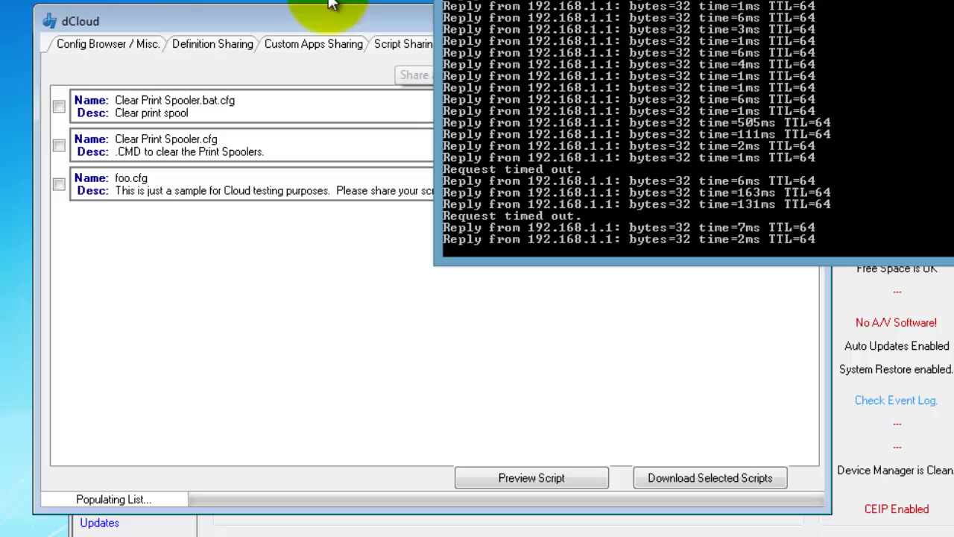
pyautogui.click(332, 26)
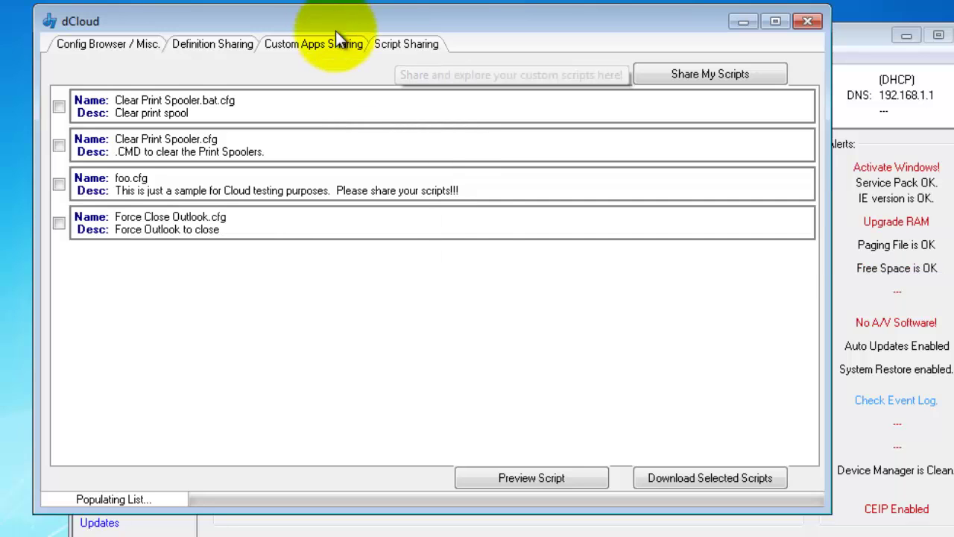